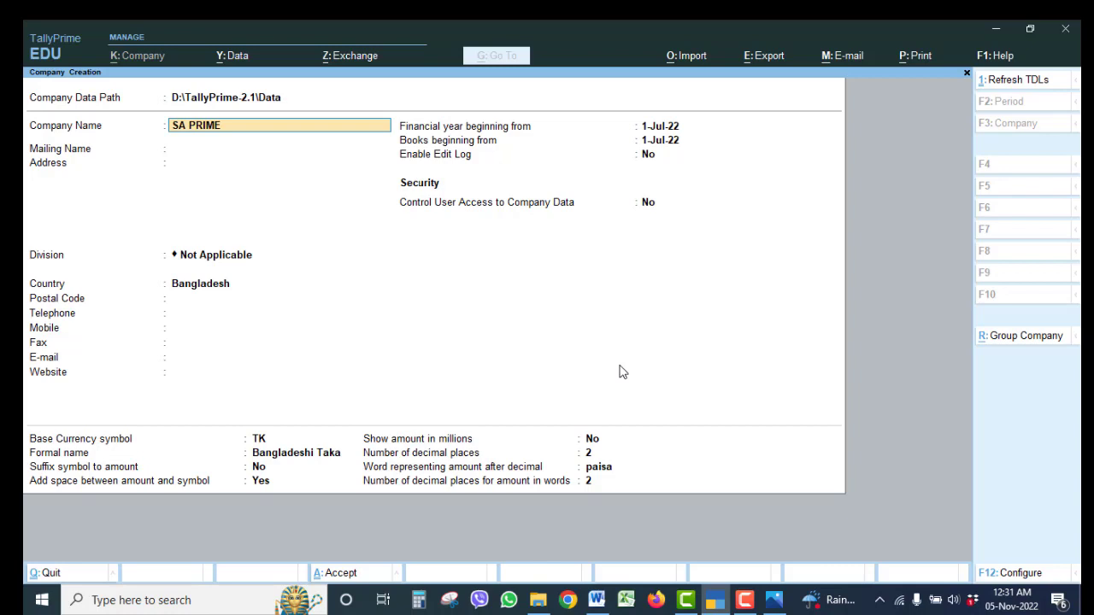
# Name the company SA PRIME SOLUTIONS and enter the address Mirpur, Dhaka-1216, Bangladesh.
pyautogui.write('SOLUTIONS')
pyautogui.press('Return')
pyautogui.press('Return')
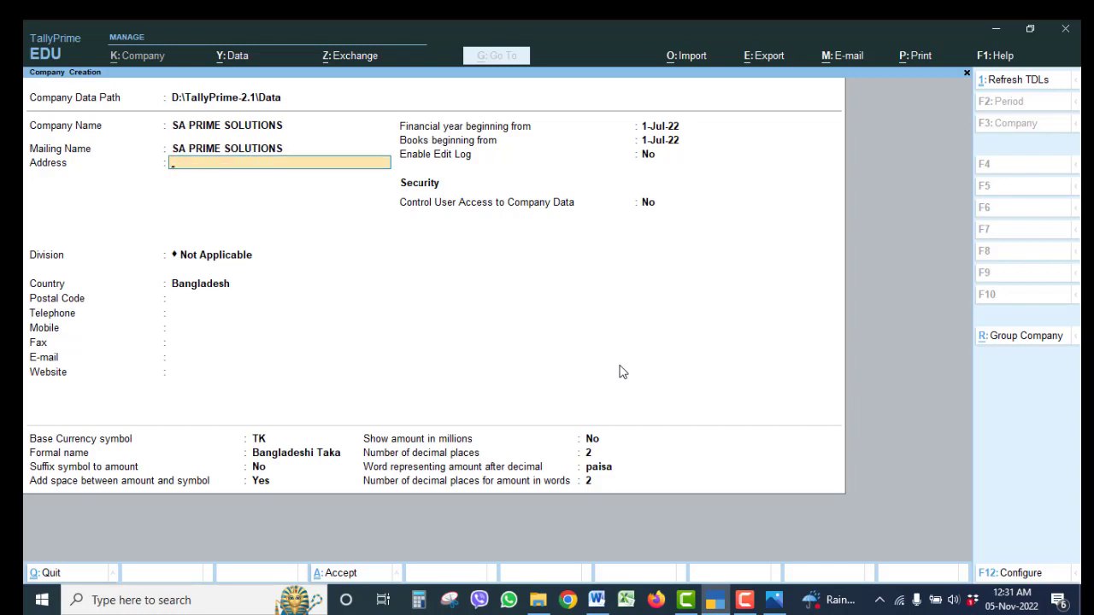
pyautogui.write('Mirpur , dhaka-1216')
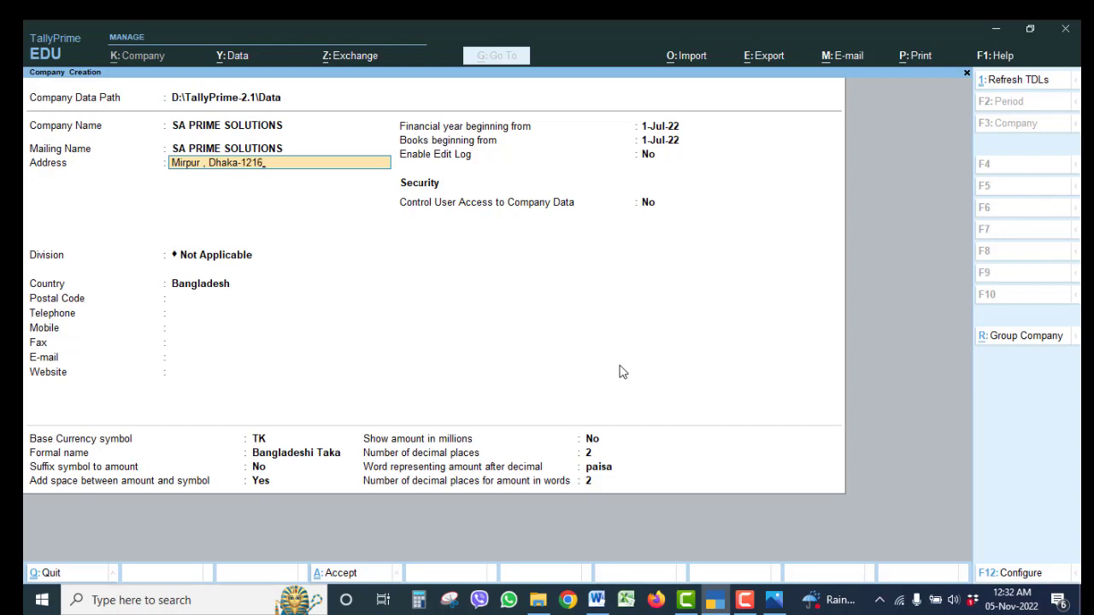
pyautogui.press('Return')
pyautogui.write('Bangla')
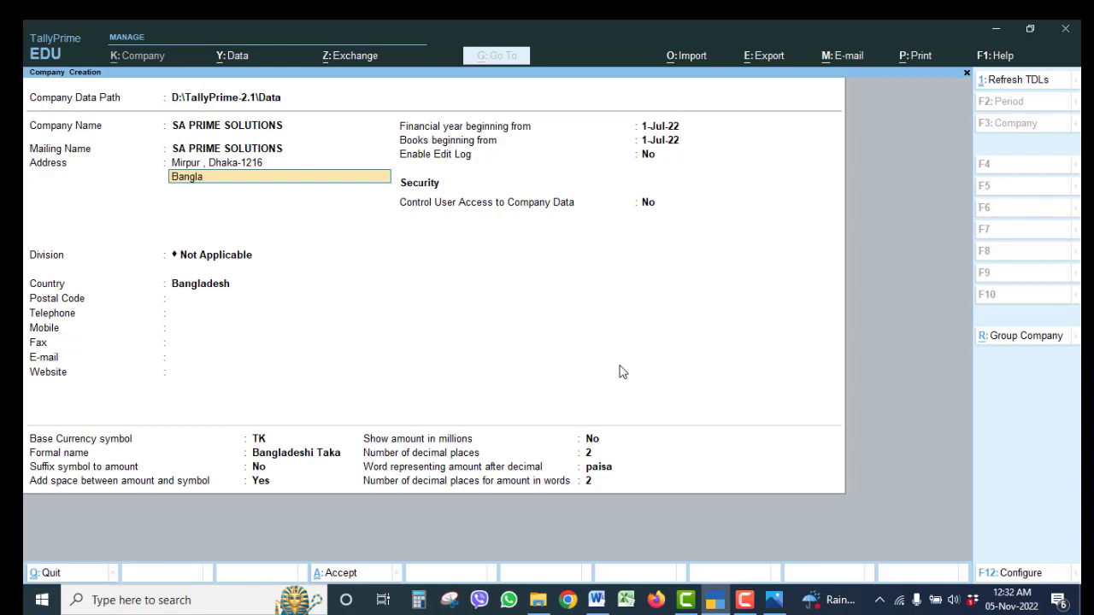
pyautogui.write('desh')
pyautogui.press('Return')
pyautogui.press('Return')
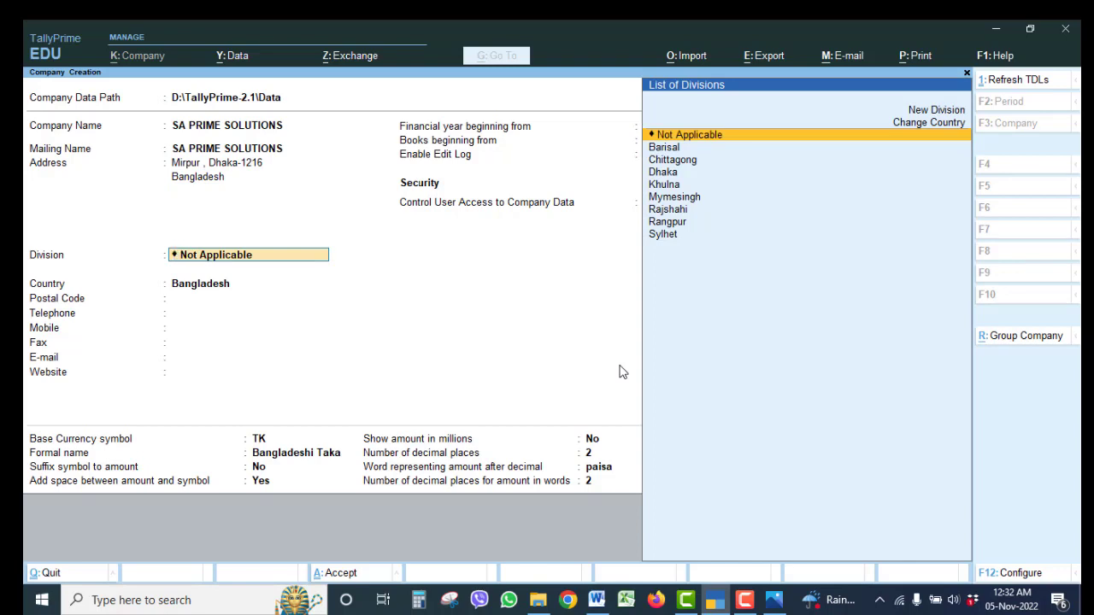
# Set the division to Dhaka and fill in the company's mobile number, leaving e-mail blank.
pyautogui.press('Down')
pyautogui.press('Down')
pyautogui.press('Down')
pyautogui.press('Return')
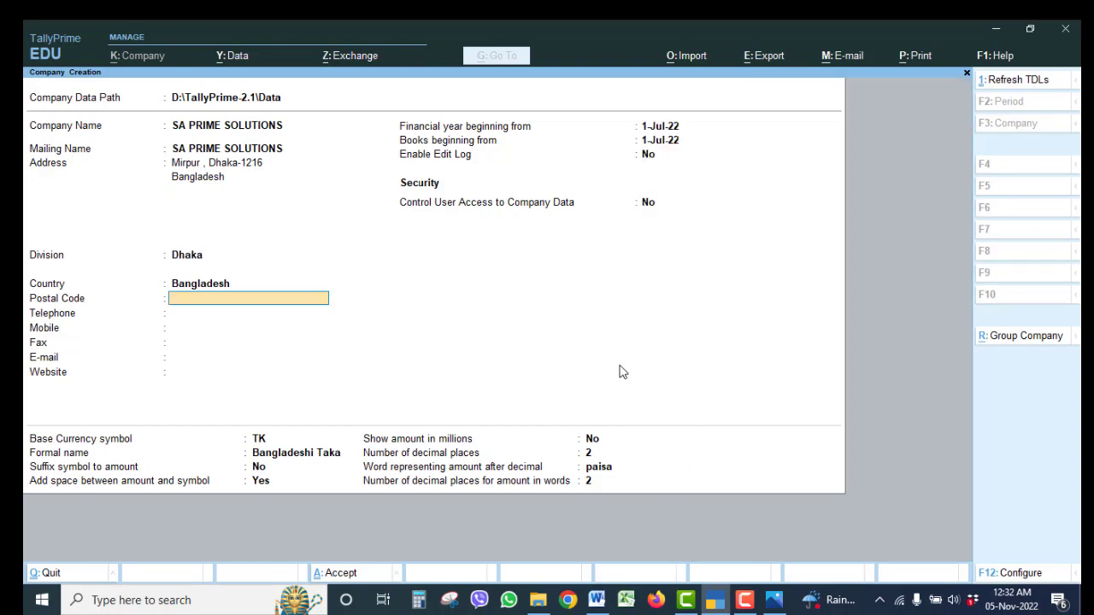
pyautogui.press('Return')
pyautogui.press('Return')
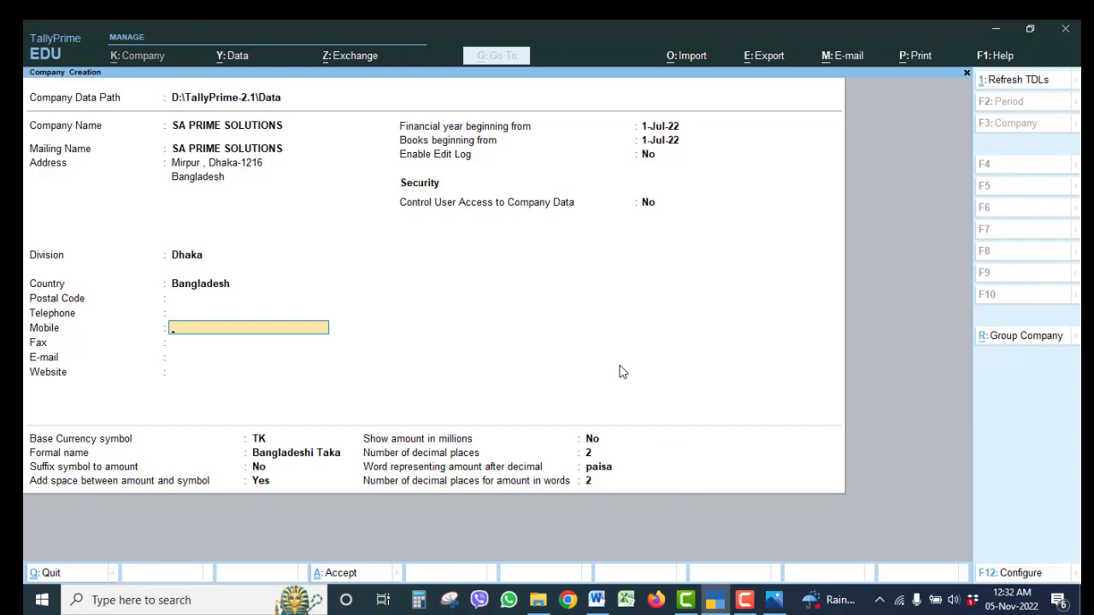
pyautogui.press('Return')
pyautogui.press('Return')
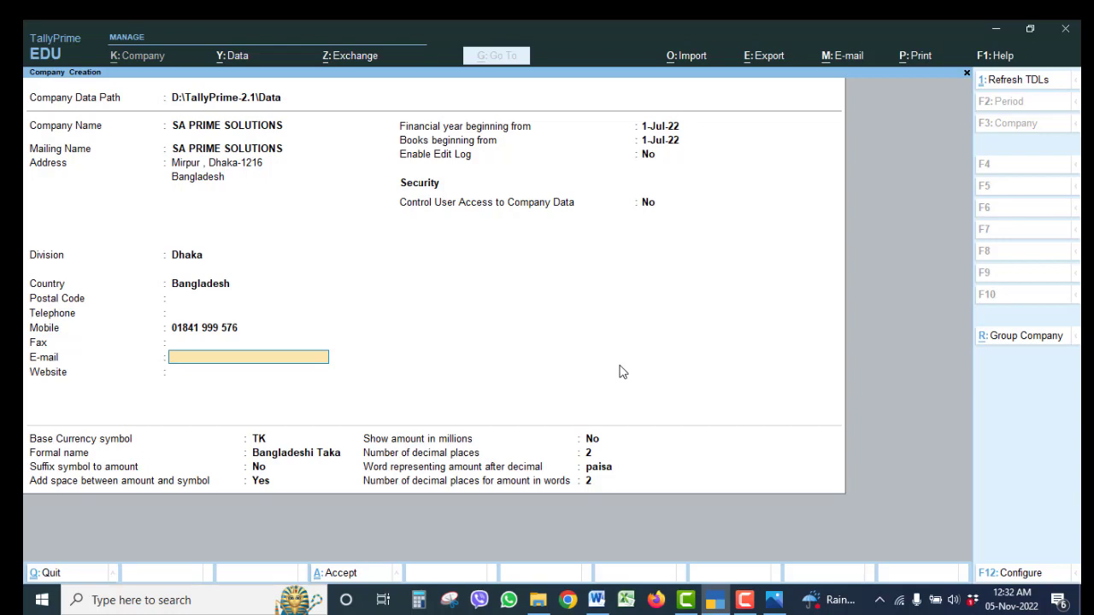
pyautogui.press('Return')
pyautogui.press('Return')
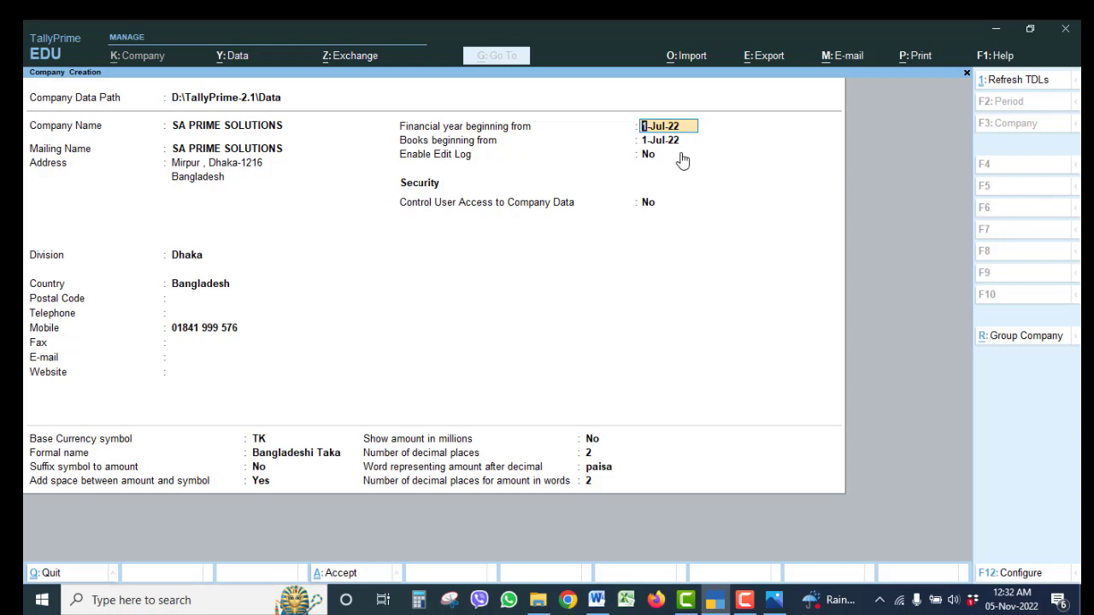
# Keep both start dates at 1-Jul-22 and the edit log off, and enable user access control.
pyautogui.press('Return')
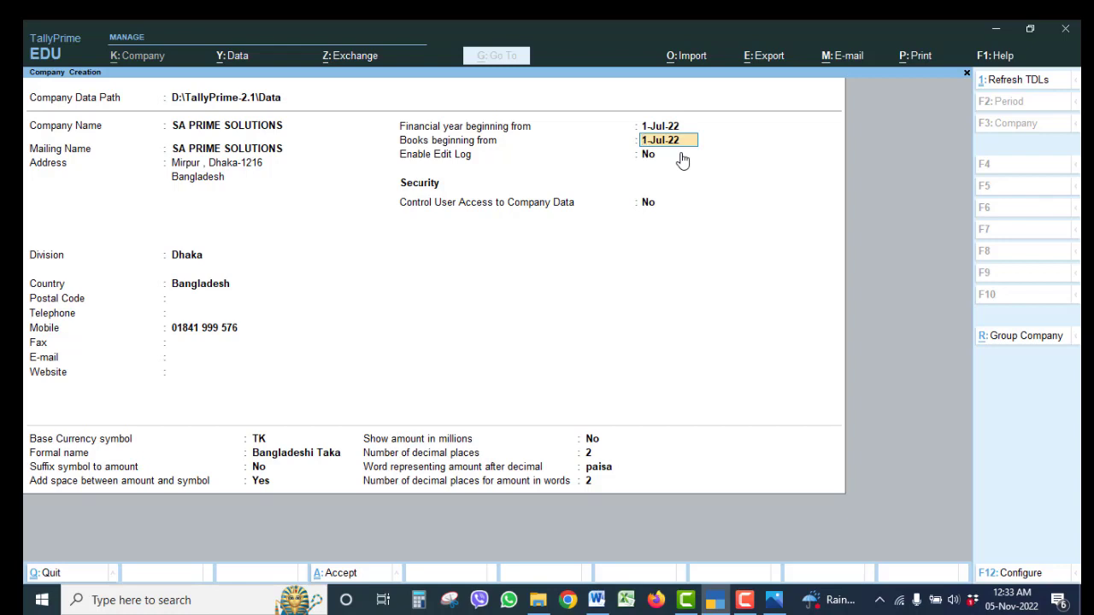
pyautogui.press('Return')
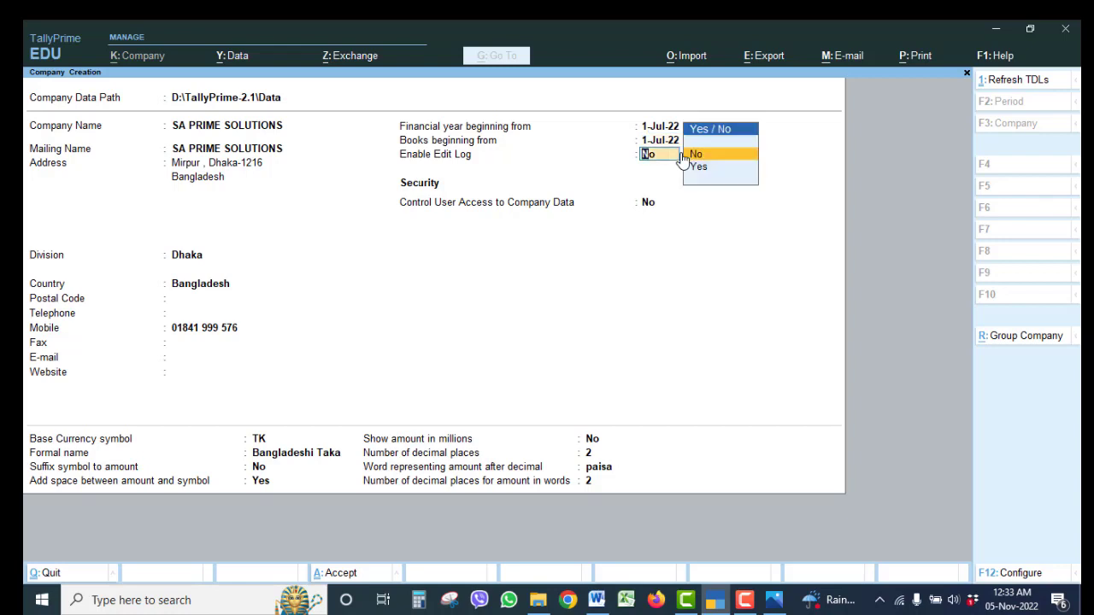
pyautogui.press('Return')
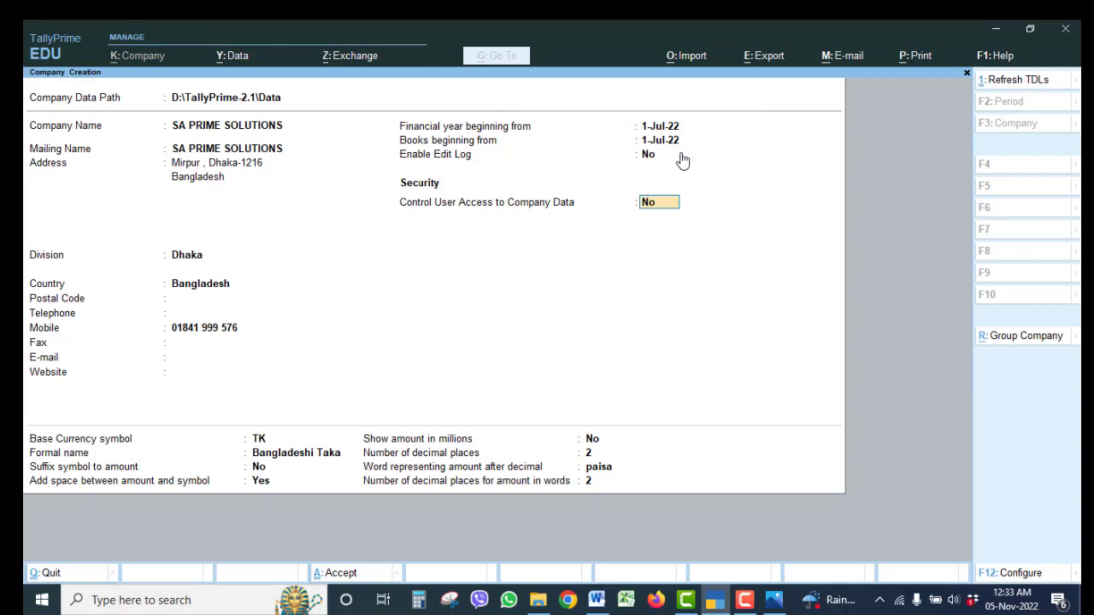
pyautogui.press('y')
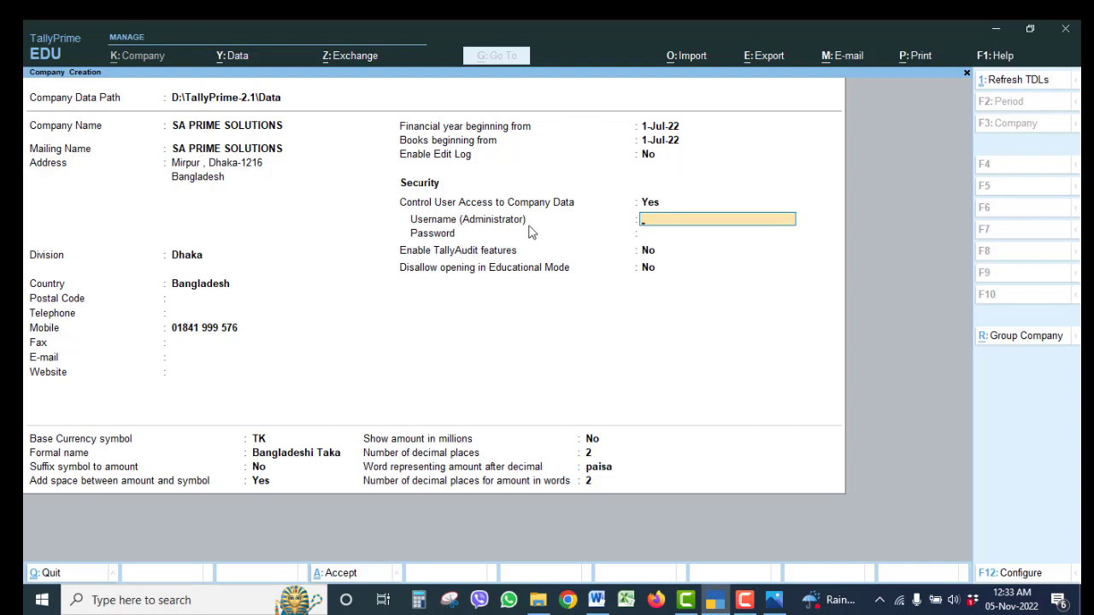
# Set the administrator username to admin with a confirmed password, dismissing the forgotten-password warning.
pyautogui.write('admin')
pyautogui.press('Return')
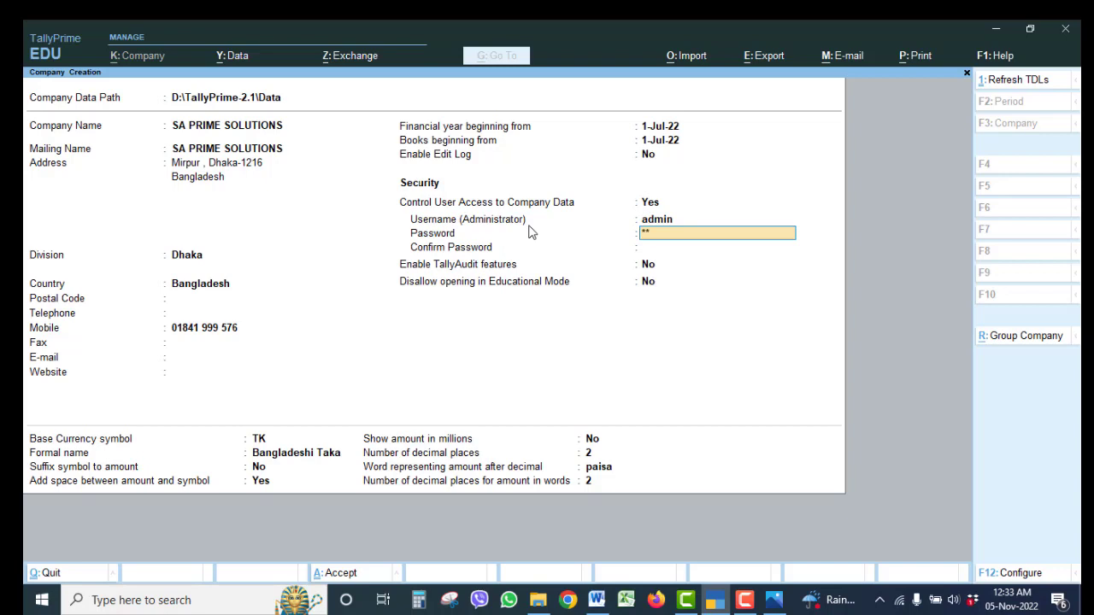
pyautogui.press('Return')
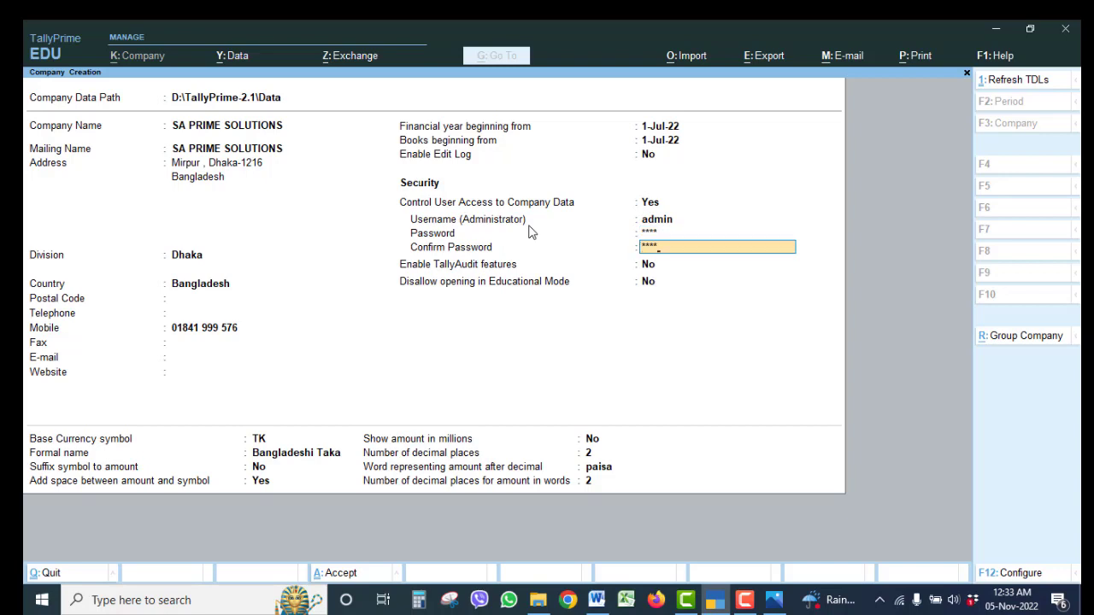
pyautogui.press('Return')
pyautogui.press('Return')
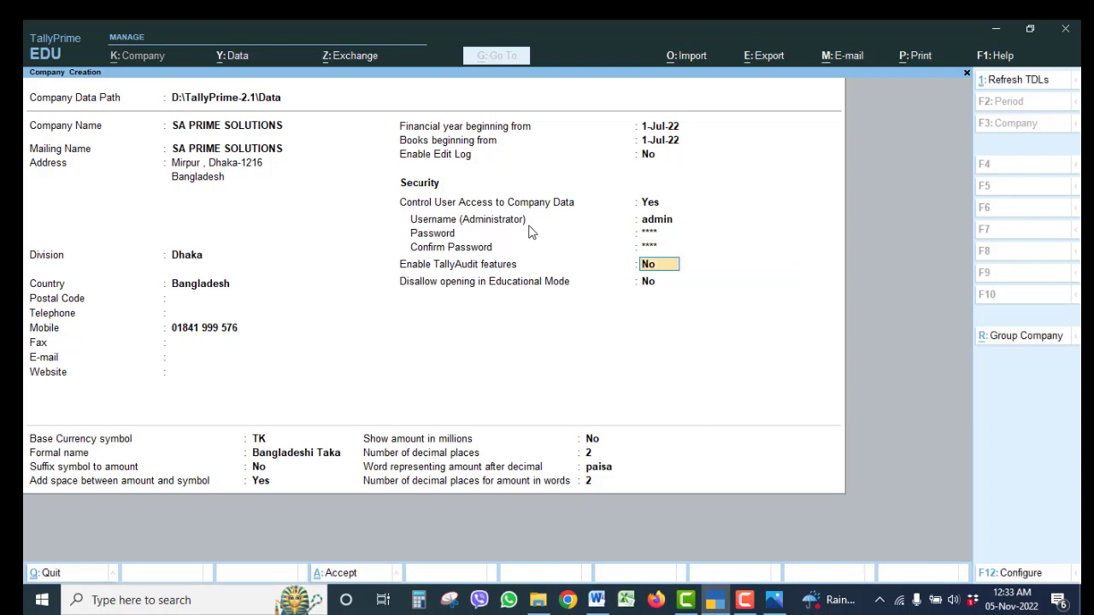
pyautogui.write('y')
# Accept TallyAudit features, set the currency formal name to Taka, and keep remaining currency defaults.
pyautogui.press('Return')
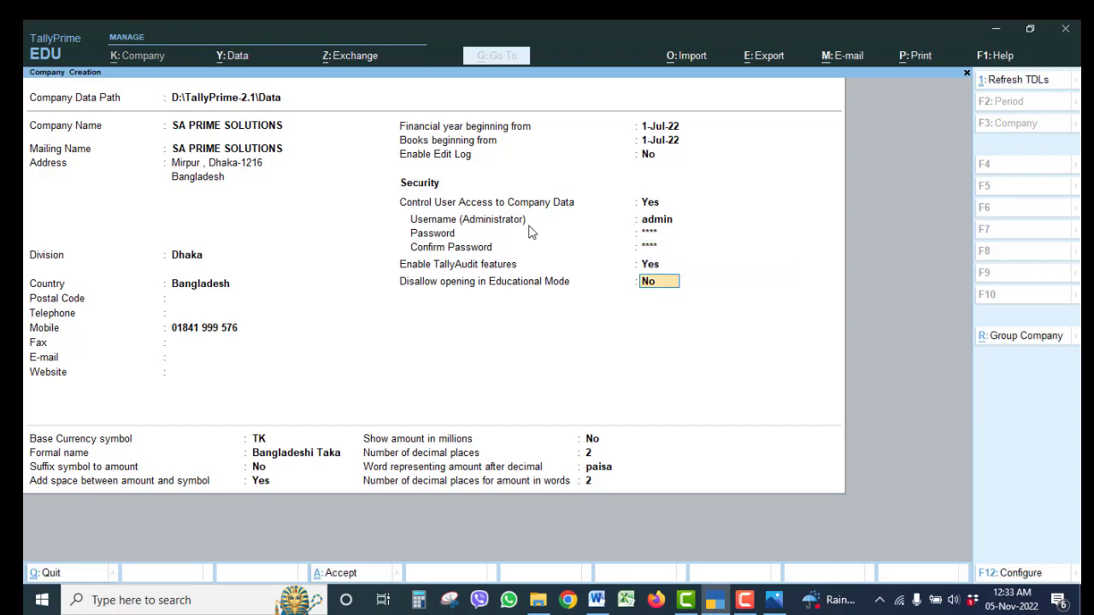
pyautogui.write('n')
pyautogui.press('Return')
pyautogui.press('Return')
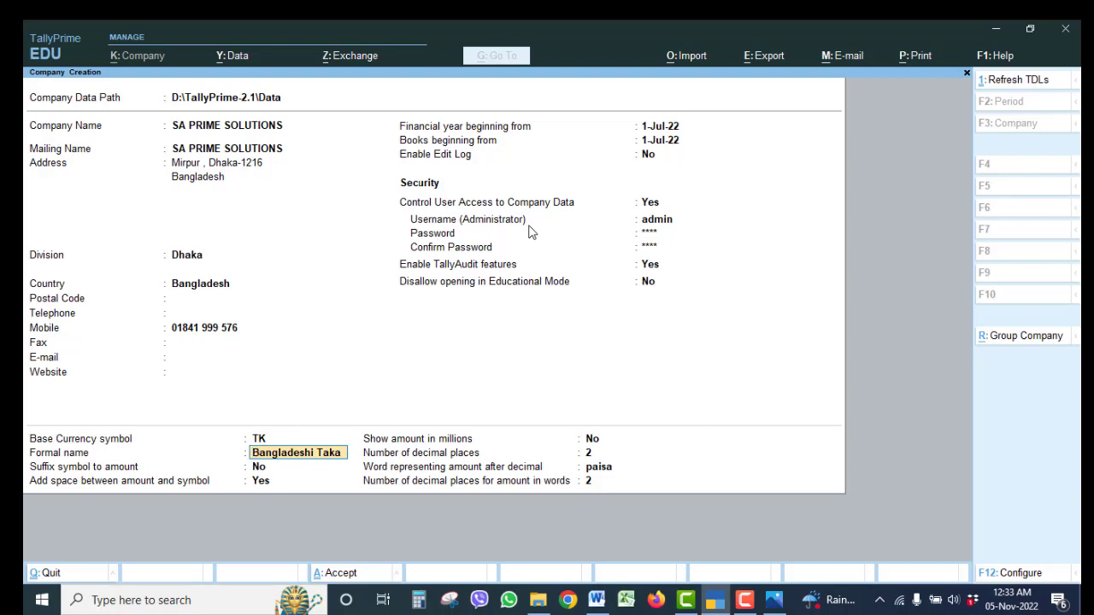
pyautogui.write('Taka')
pyautogui.press('Return')
pyautogui.press('Return')
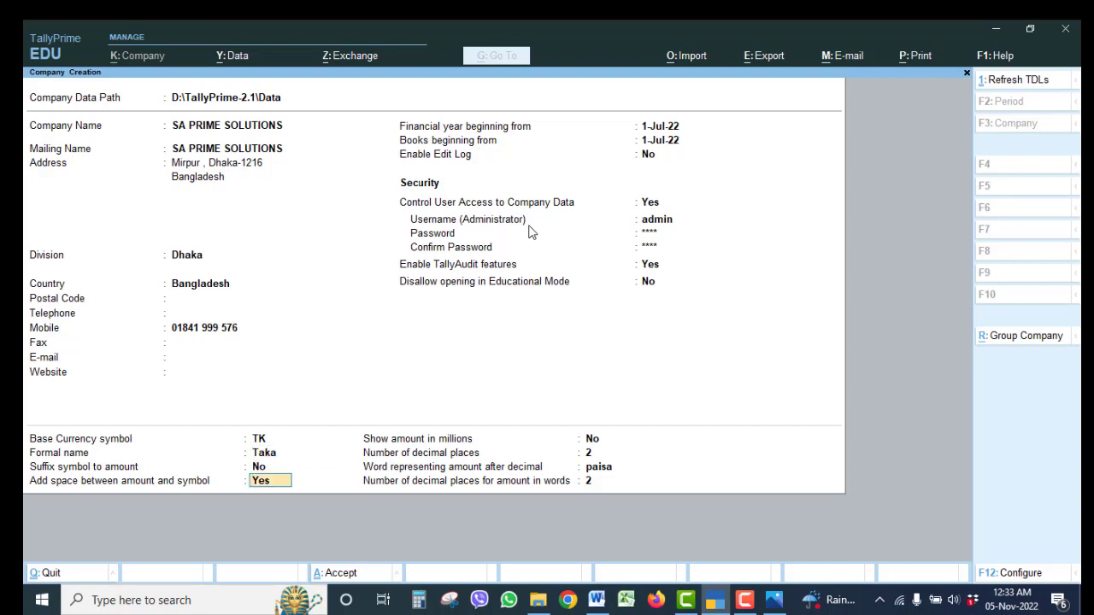
pyautogui.press('Return')
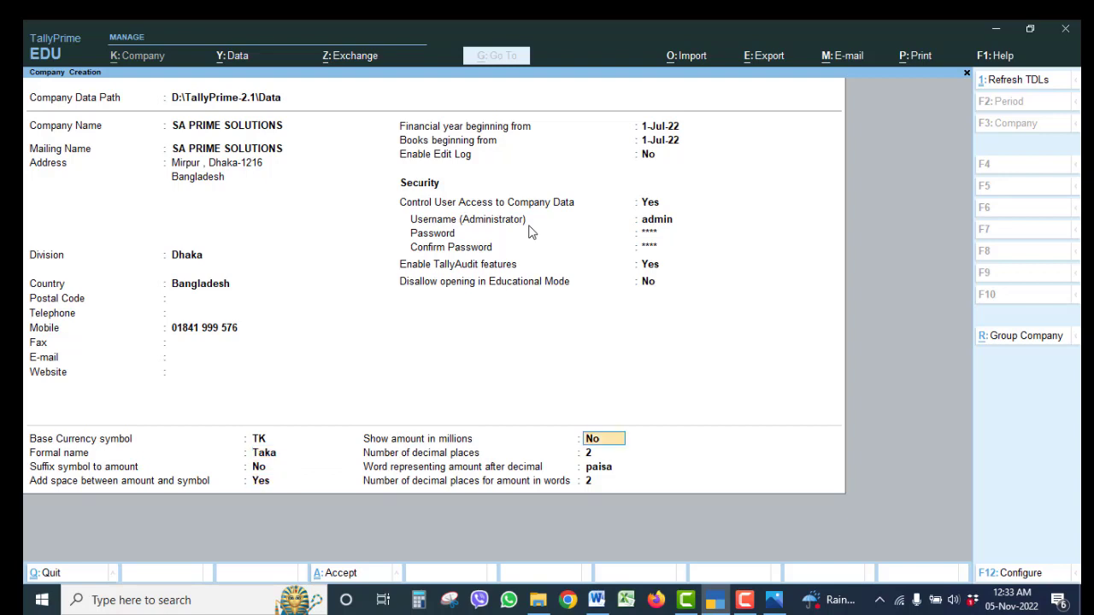
pyautogui.press('Return')
pyautogui.press('Return')
pyautogui.press('Return')
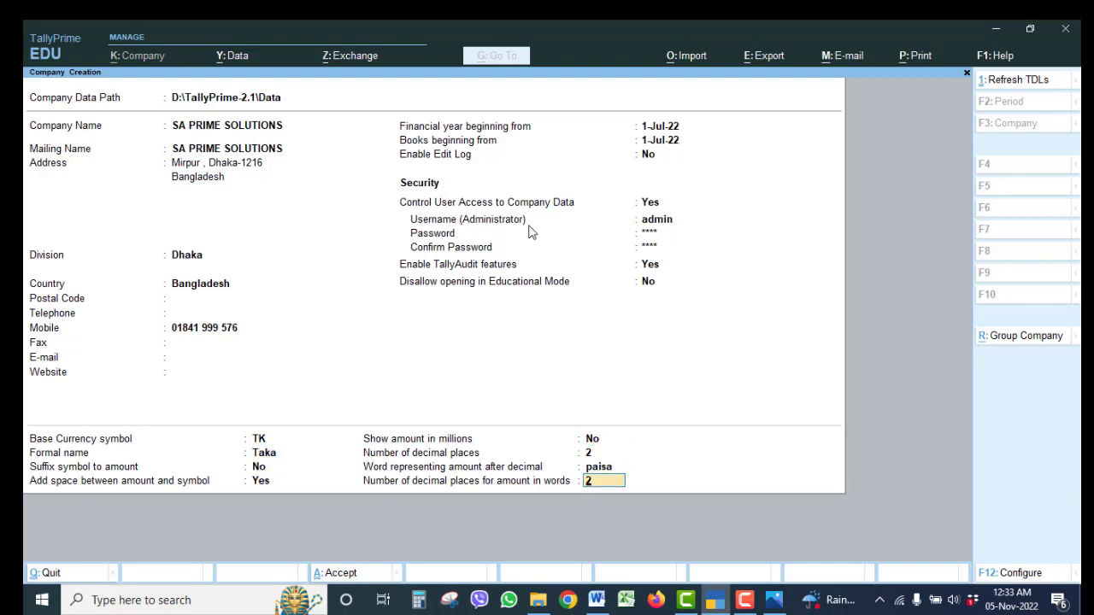
pyautogui.press('Return')
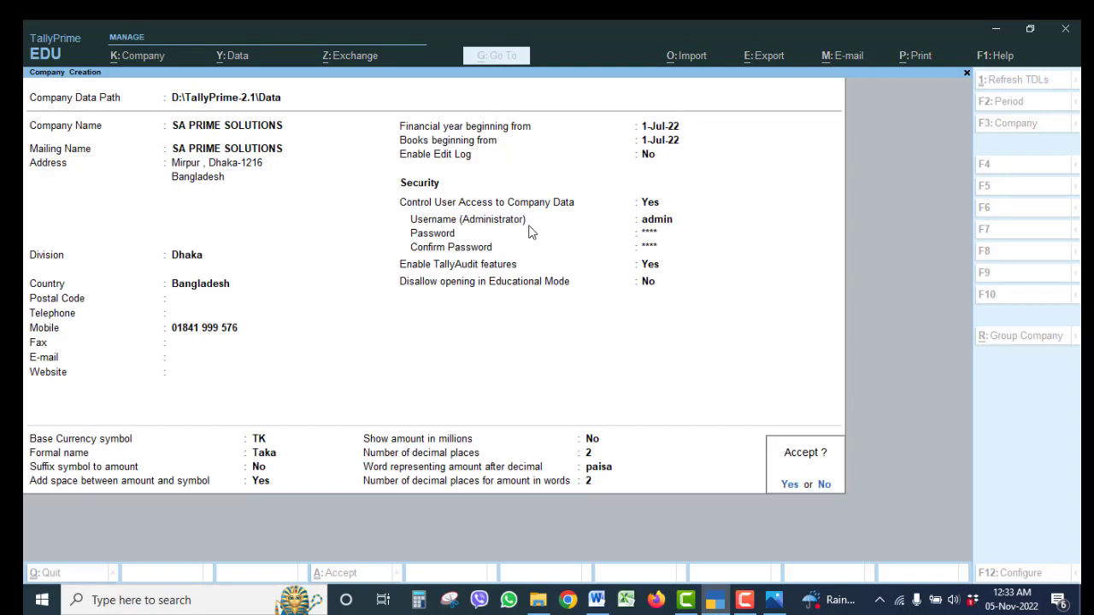
# Accept the new company and log in with username admin and its password.
pyautogui.press('Return')
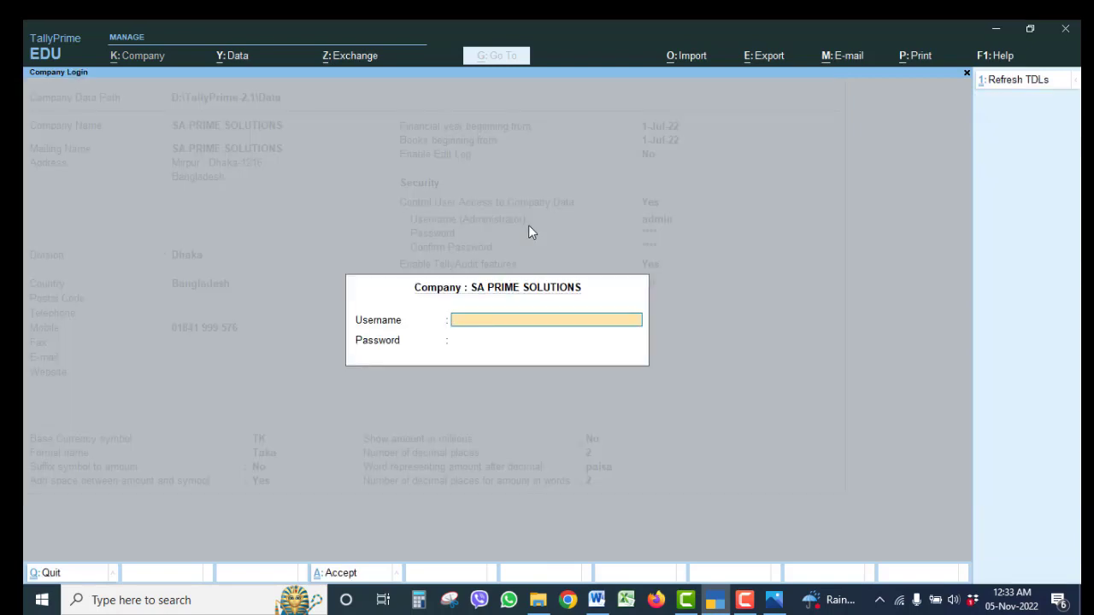
pyautogui.write('admin')
pyautogui.press('Return')
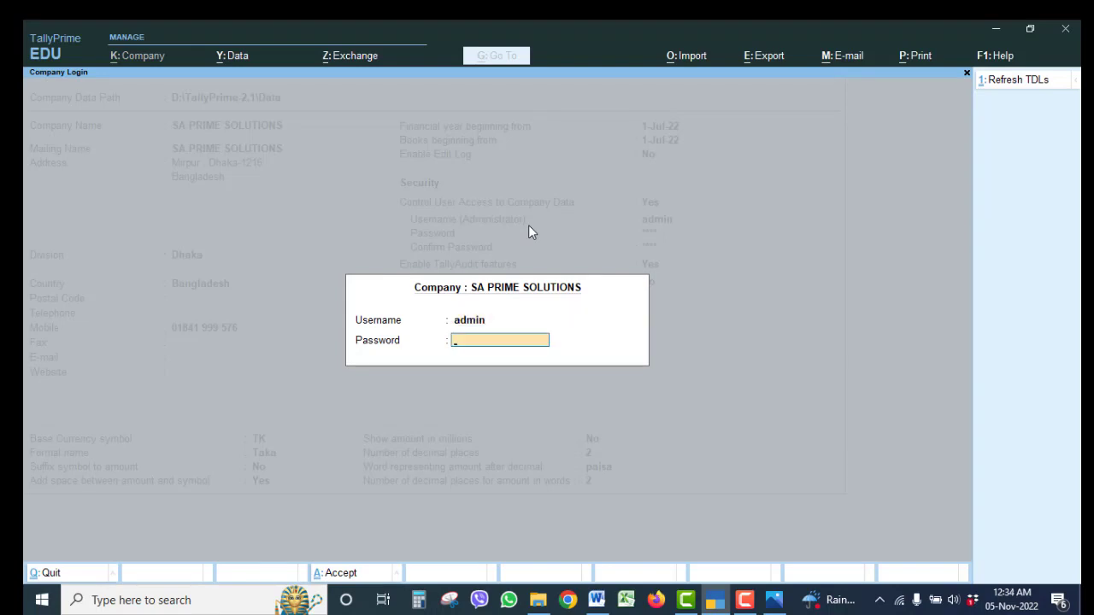
pyautogui.press('Return')
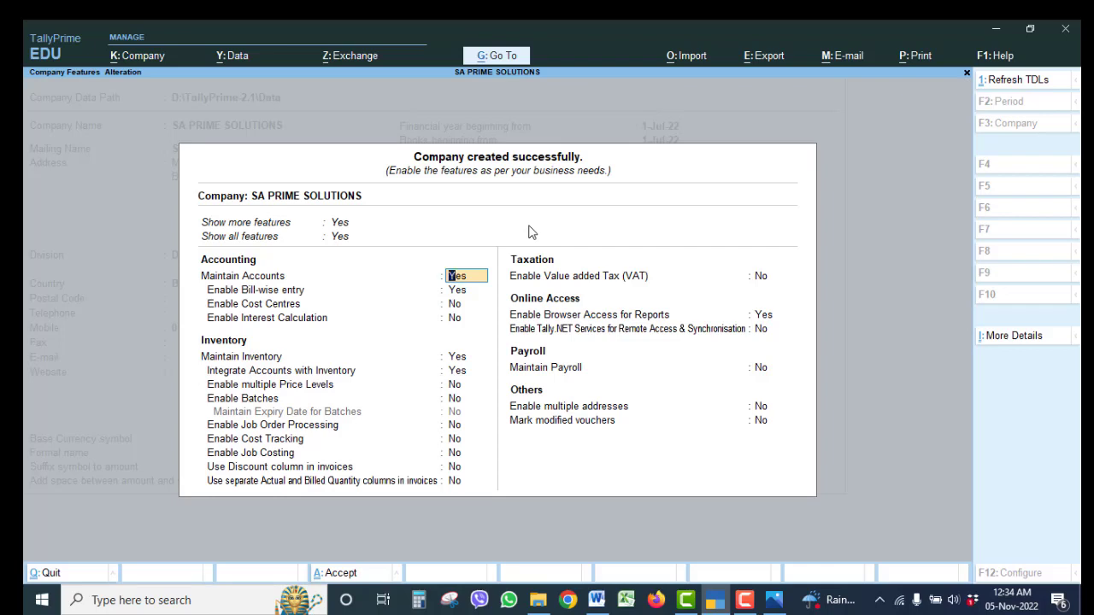
# Turn on Enable Cost Centres, leave other features at defaults, and accept.
pyautogui.press('Return')
pyautogui.press('Return')
pyautogui.press('Return')
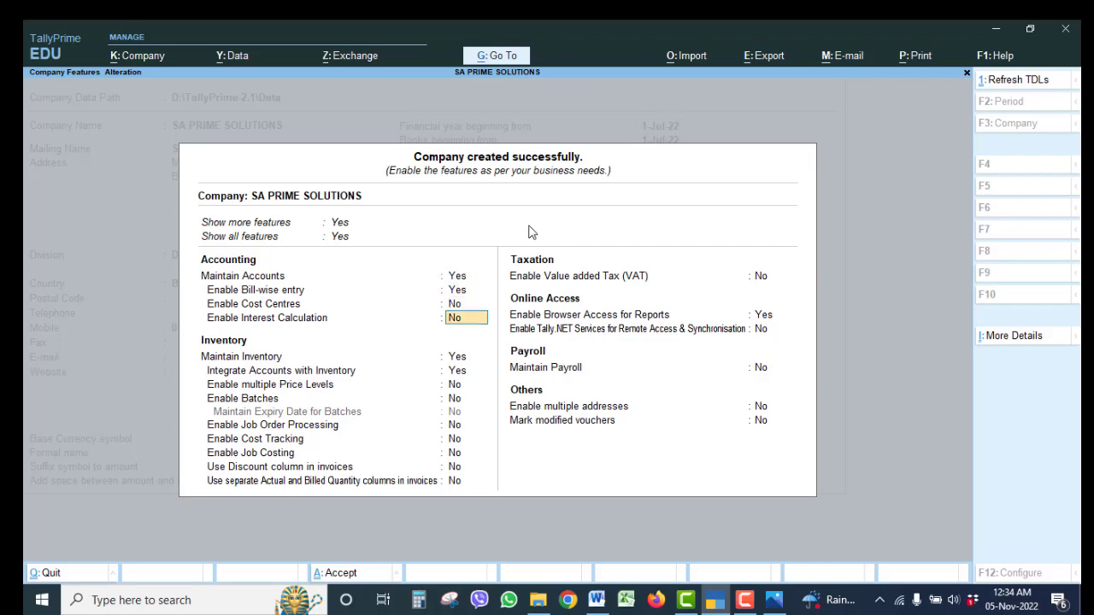
pyautogui.press('Up')
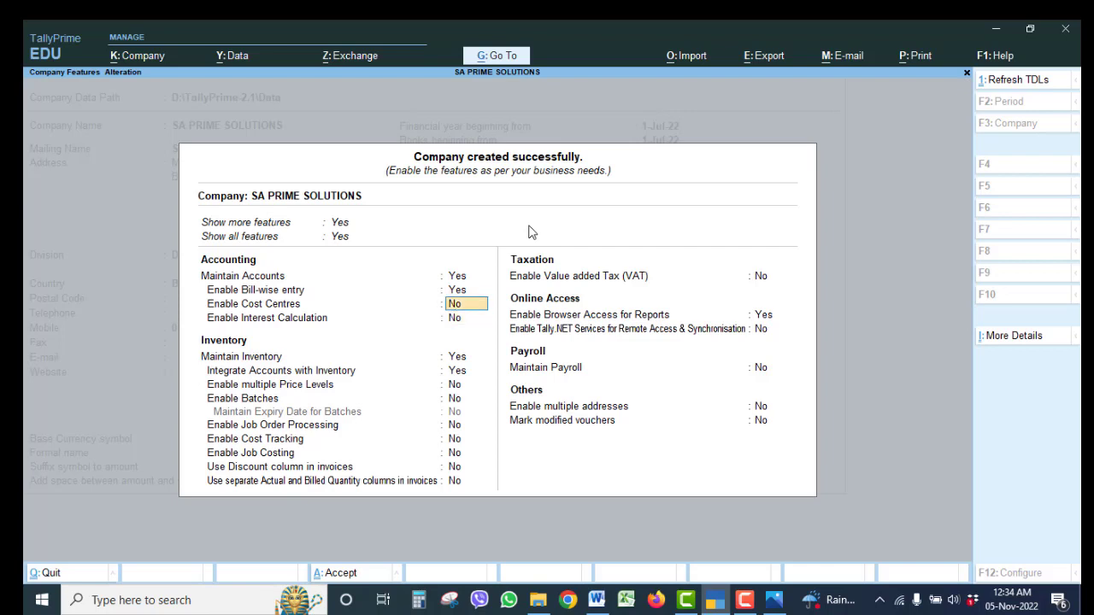
pyautogui.write('y')
pyautogui.press('Return')
pyautogui.press('Return')
pyautogui.press('Return')
pyautogui.press('Return')
pyautogui.press('Return')
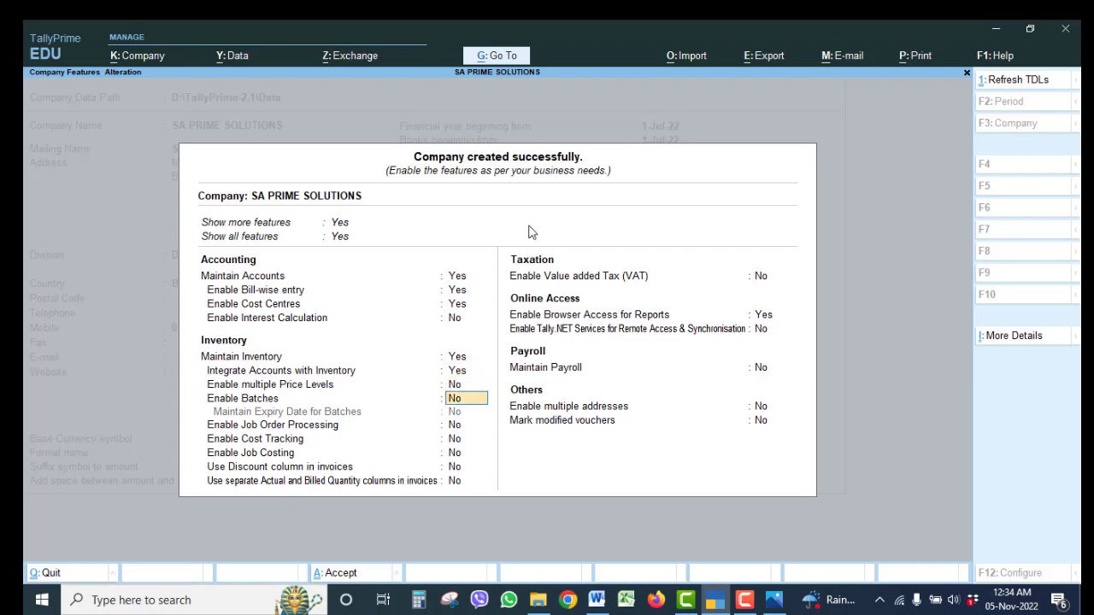
pyautogui.press('Return')
pyautogui.press('Return')
pyautogui.press('Return')
pyautogui.press('Return')
pyautogui.press('Return')
pyautogui.press('Return')
pyautogui.press('Return')
pyautogui.press('Return')
pyautogui.press('Return')
pyautogui.press('Return')
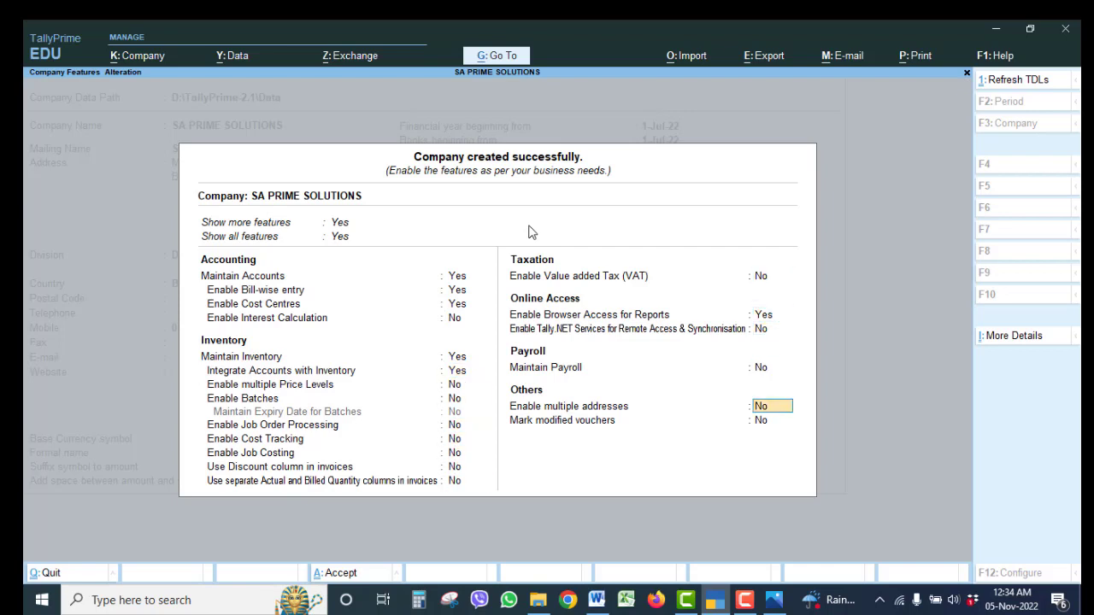
pyautogui.press('Return')
pyautogui.press('Return')
pyautogui.press('Return')
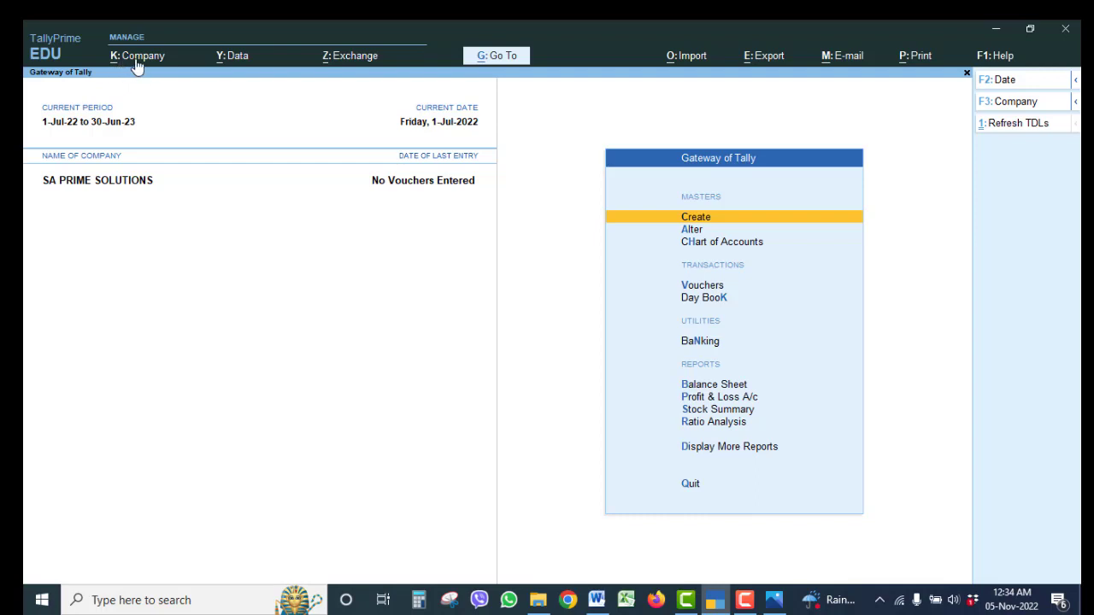
# Open SA PRIME SOLUTIONS for alteration from the Company menu.
pyautogui.click(135, 57)
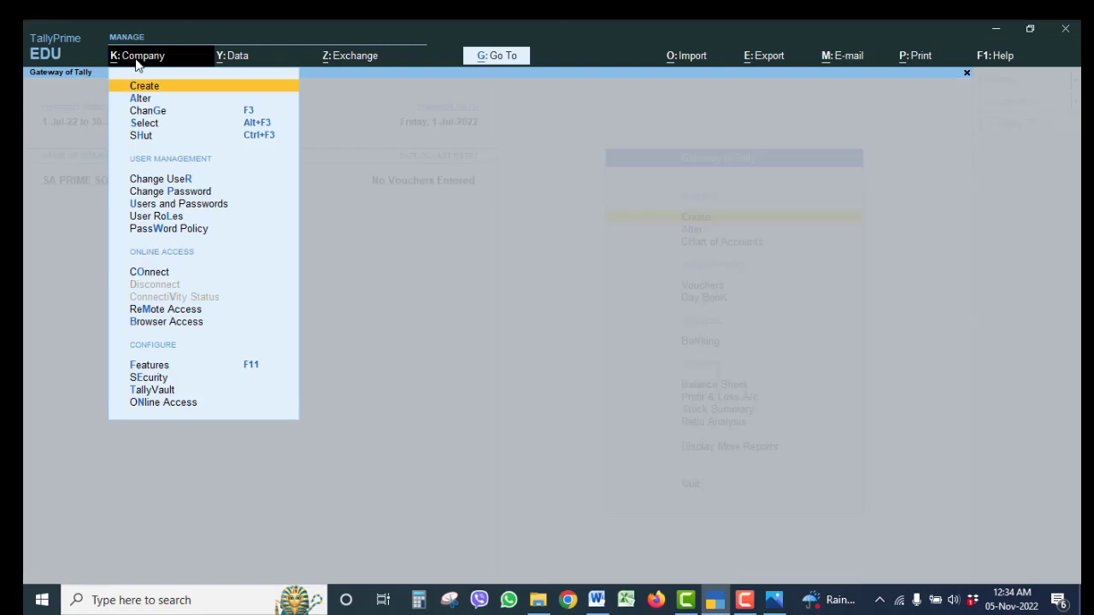
pyautogui.press('Down')
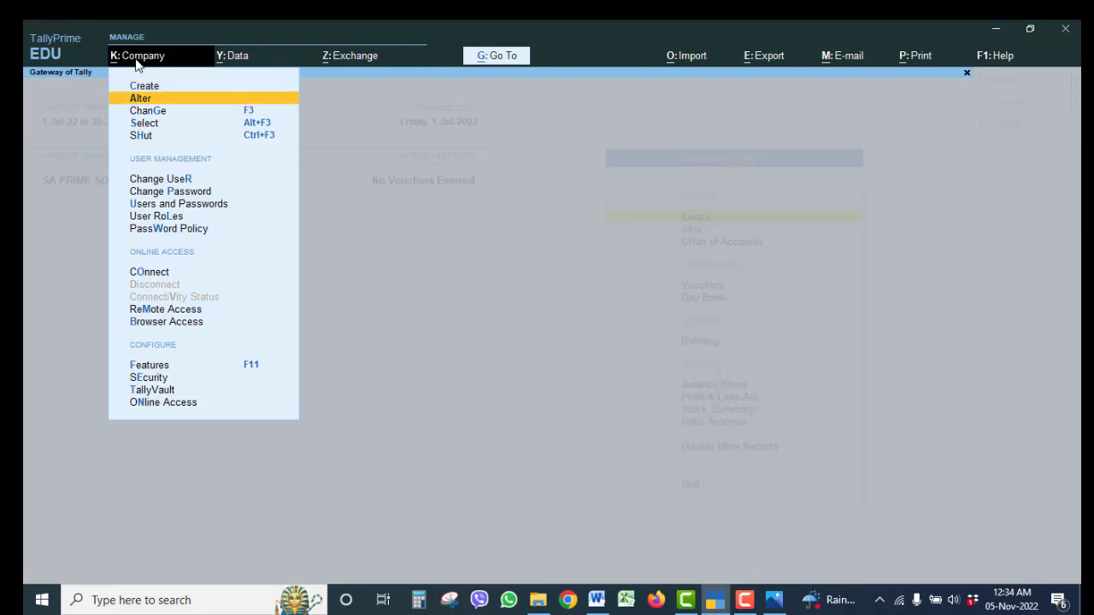
pyautogui.press('Return')
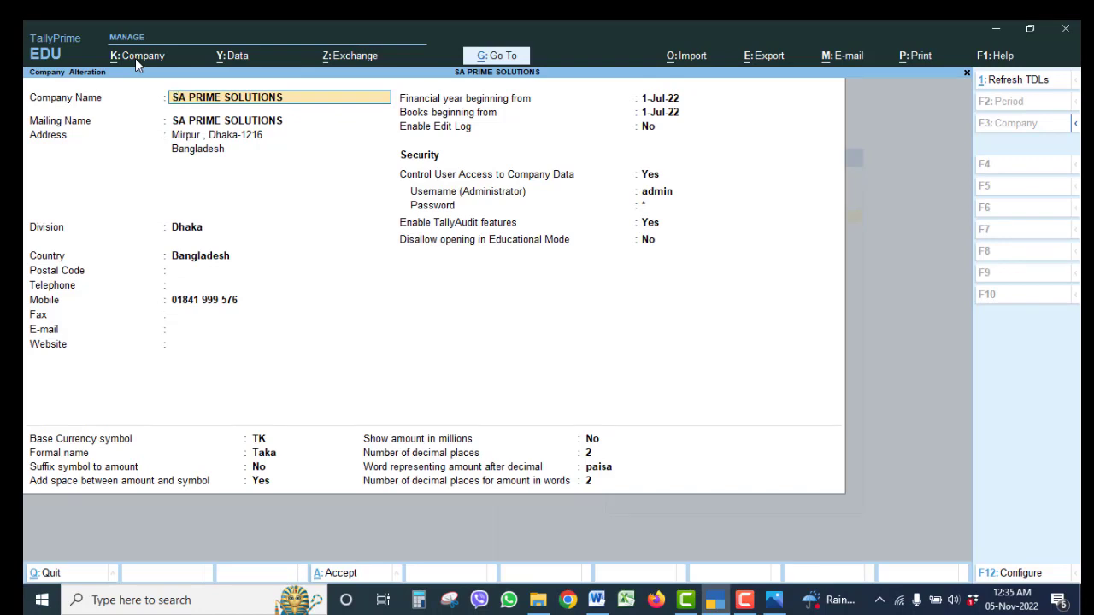
# Enter the company e-mail address and save the alteration with Ctrl+A.
pyautogui.press('Return')
pyautogui.press('Return')
pyautogui.press('Return')
pyautogui.press('Return')
pyautogui.press('Return')
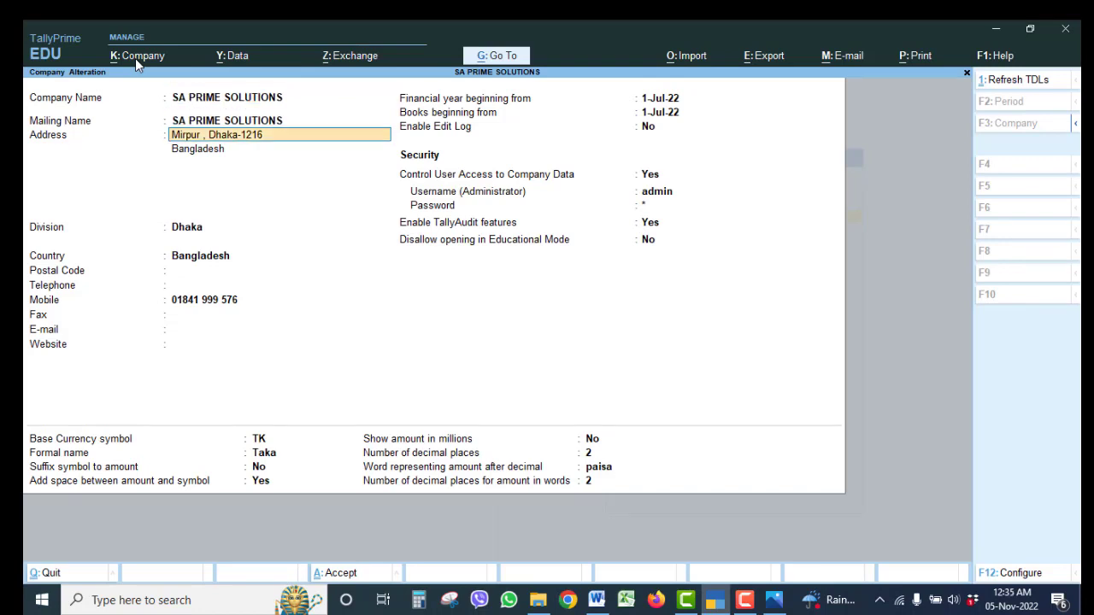
pyautogui.press('Return')
pyautogui.press('Return')
pyautogui.press('Return')
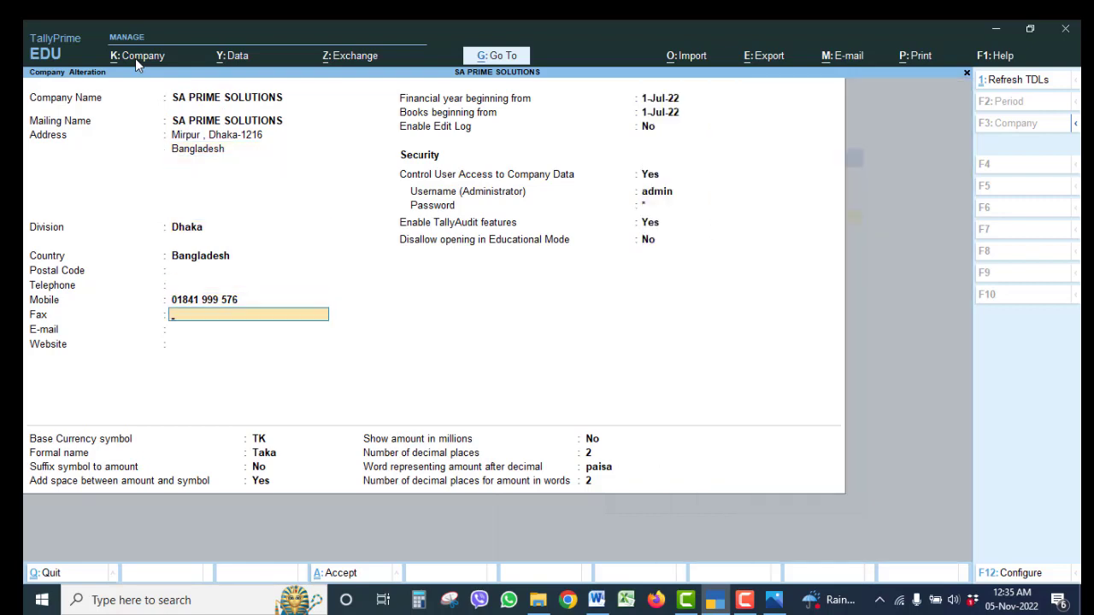
pyautogui.press('Return')
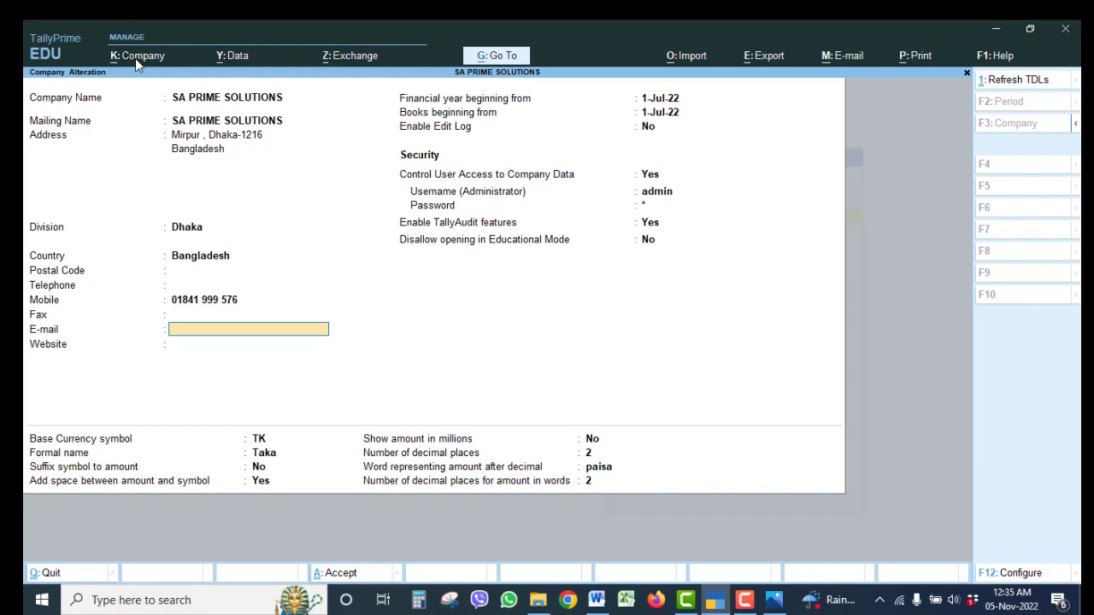
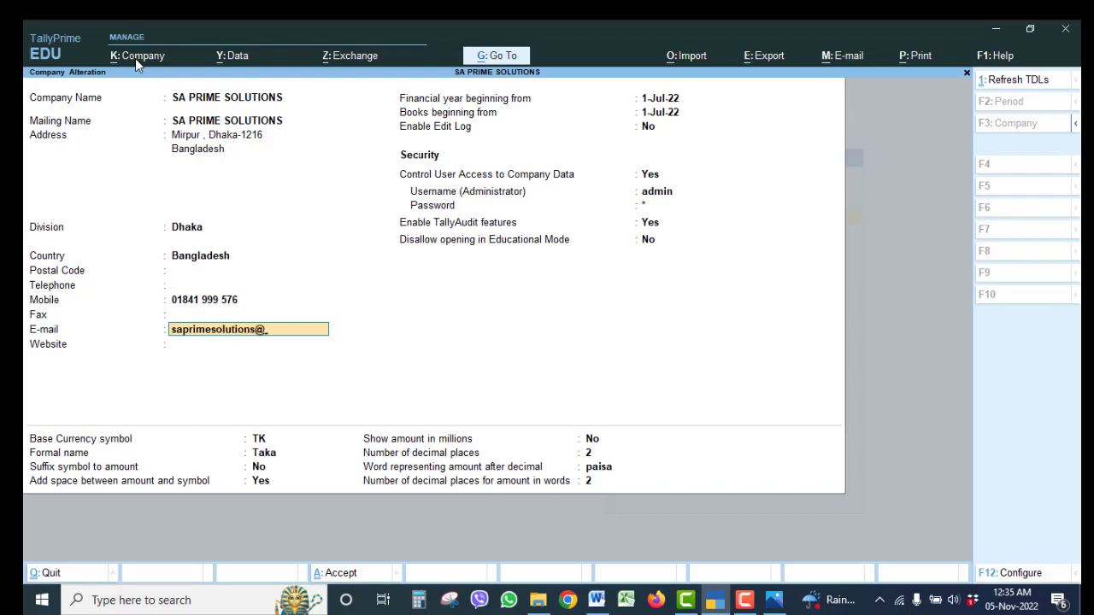
pyautogui.press('Return')
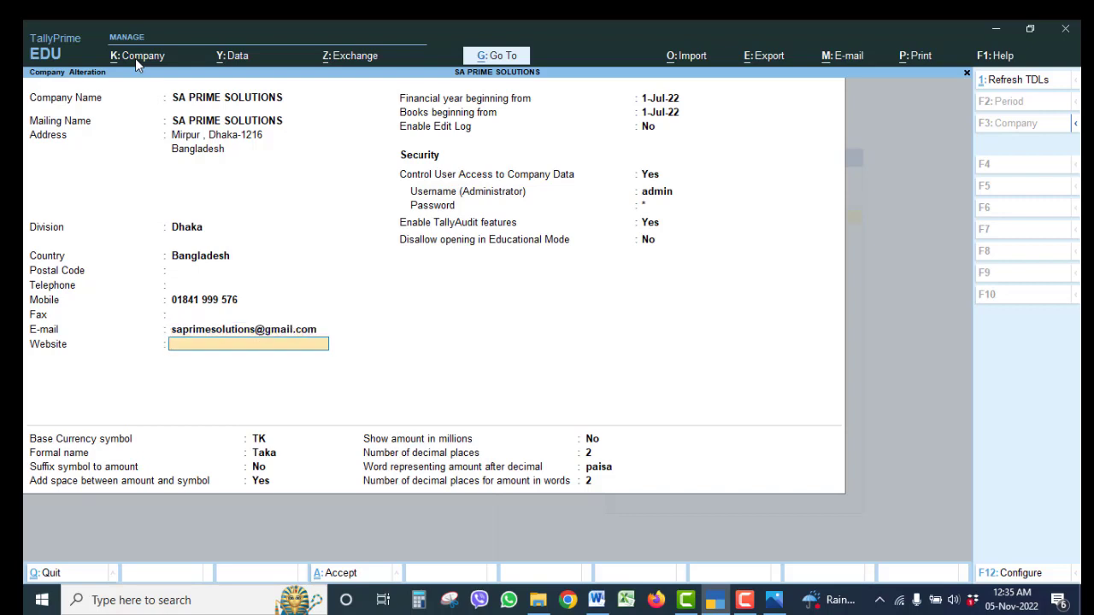
pyautogui.press('ctrl')
pyautogui.hotkey('ctrl', 'a')
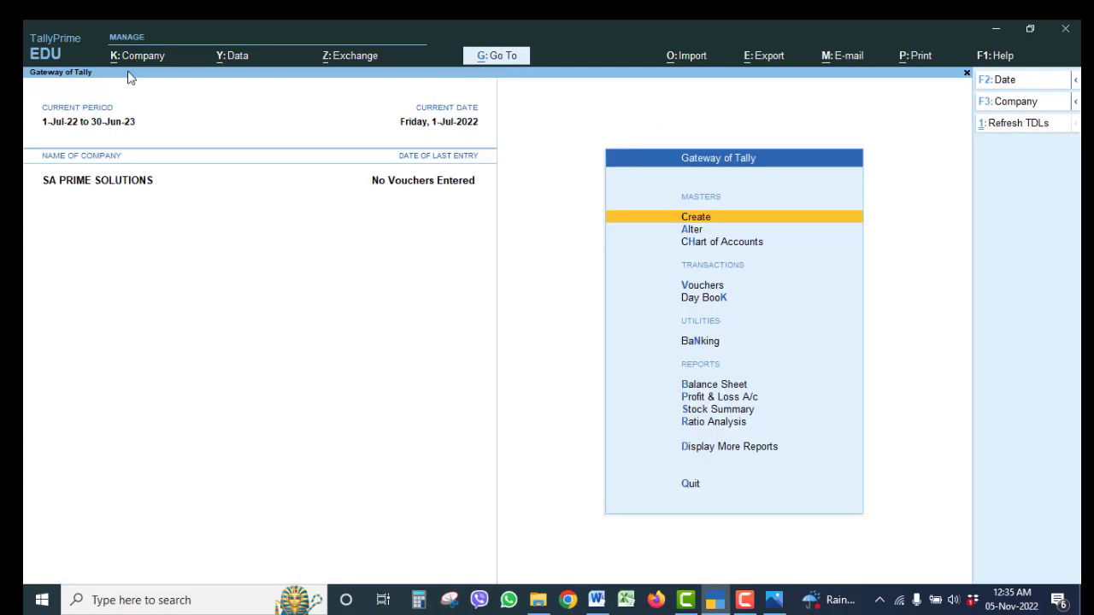
pyautogui.click(744, 598)
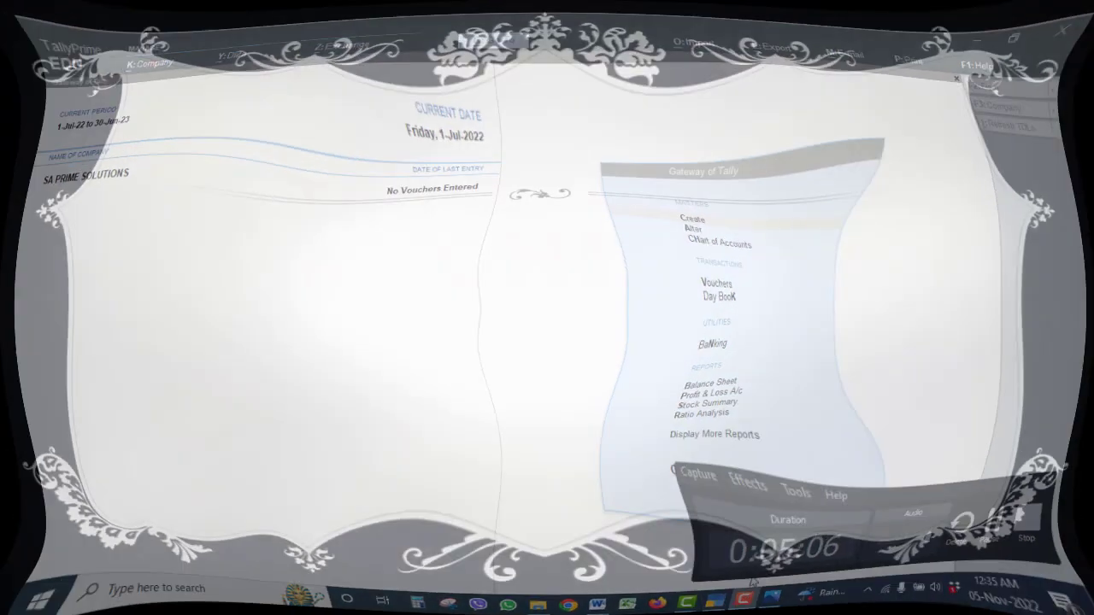